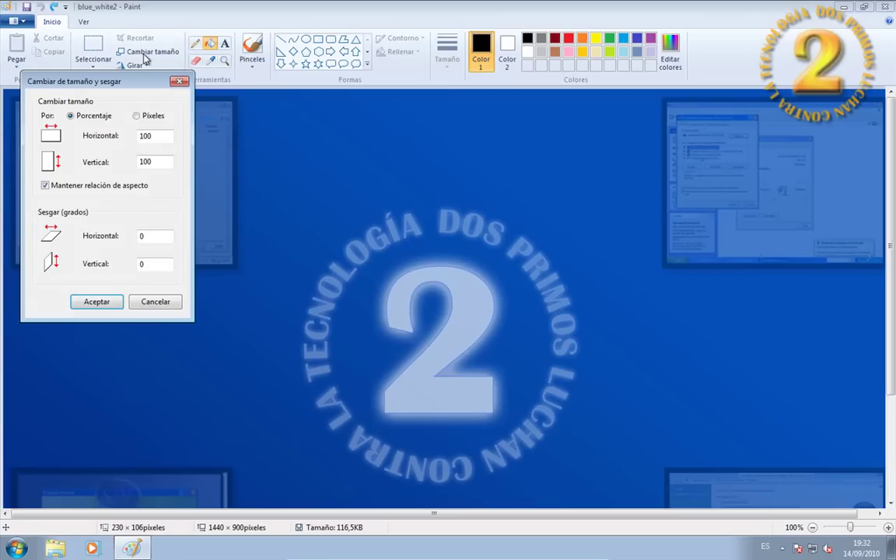
Step: Try resizing the whole image to 75 percent with its aspect ratio kept, and undo the resize
double_click(146, 136)
type("75")
left_click(103, 304)
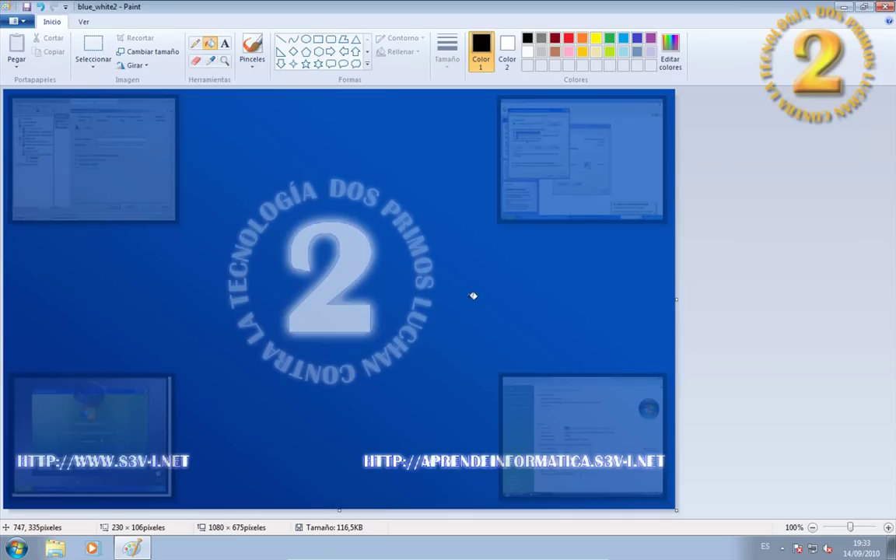
key("ctrl+z")
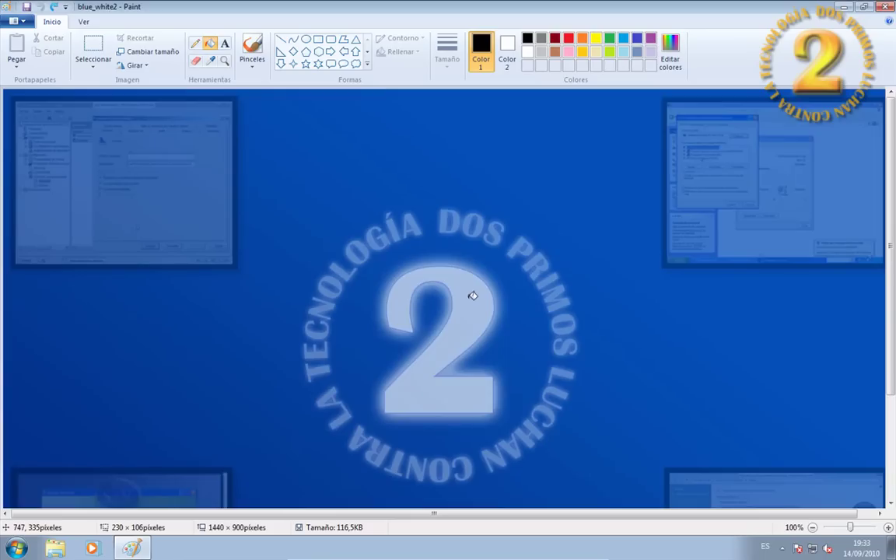
Step: Resize the whole image to 50 percent horizontally and vertically, keeping the aspect ratio
left_click(140, 52)
left_click_drag(168, 137, 109, 138)
type("50")
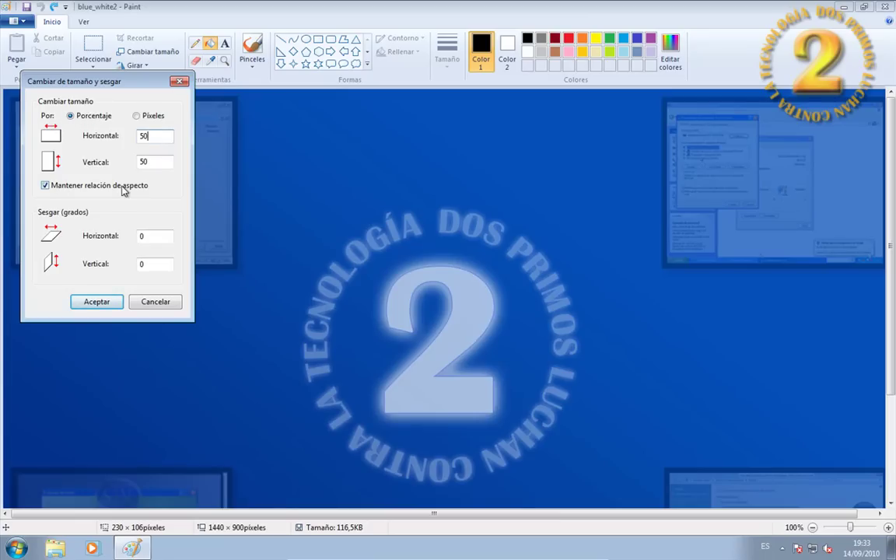
left_click(92, 303)
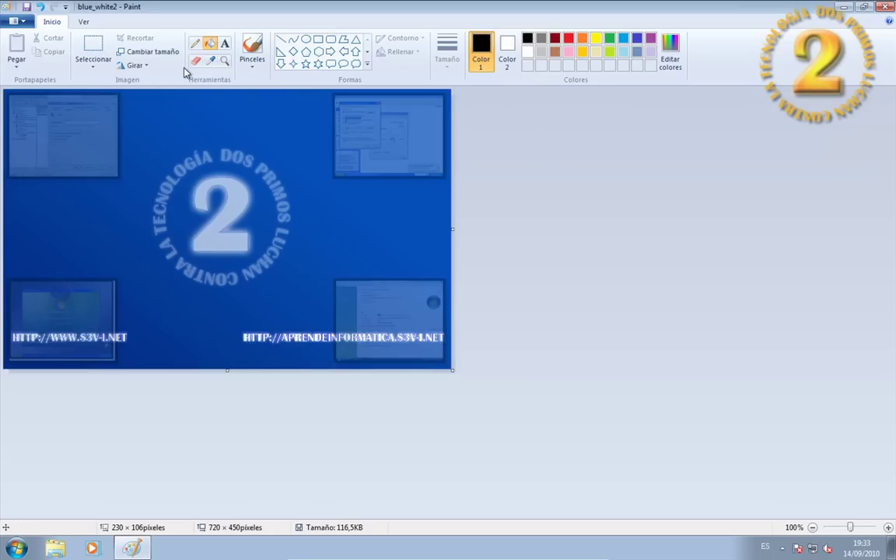
left_click(155, 52)
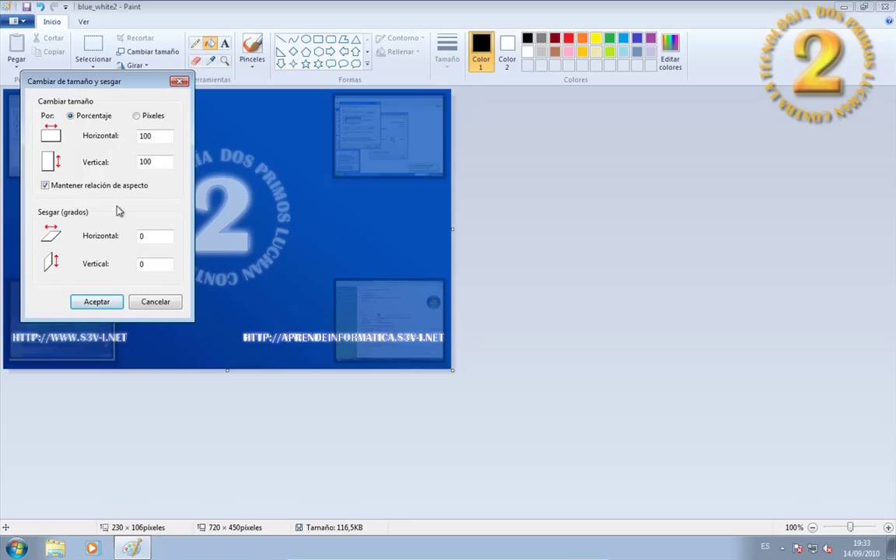
left_click(160, 301)
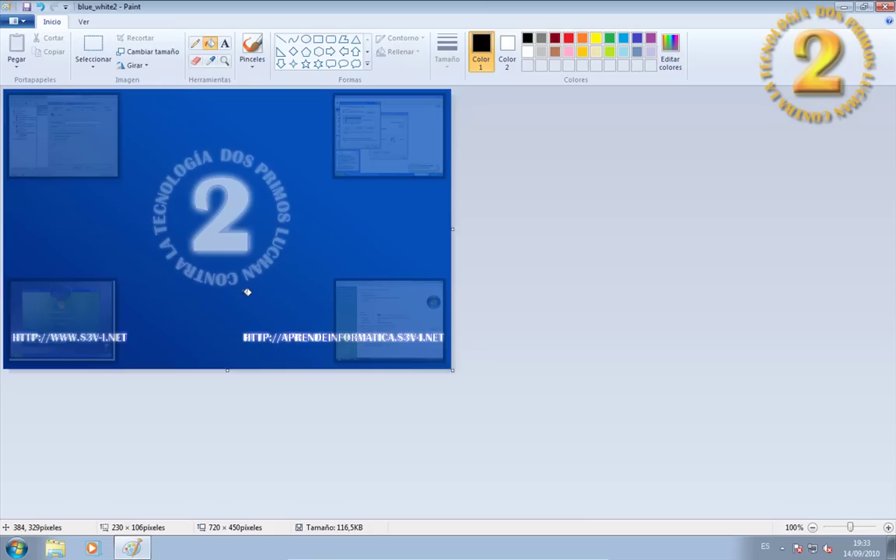
Step: Try a straight horizontal line and a diamond of about 194 × 177 pixels on the image, undoing each
left_click(225, 43)
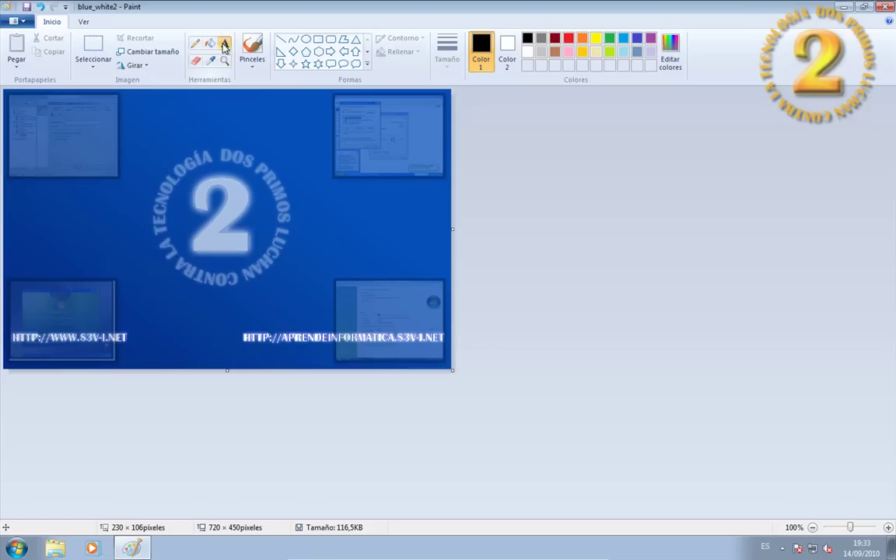
left_click(281, 39)
left_click_drag(140, 131, 345, 131)
key("ctrl+z")
left_click(292, 52)
left_click_drag(228, 128, 349, 238)
key("ctrl+z")
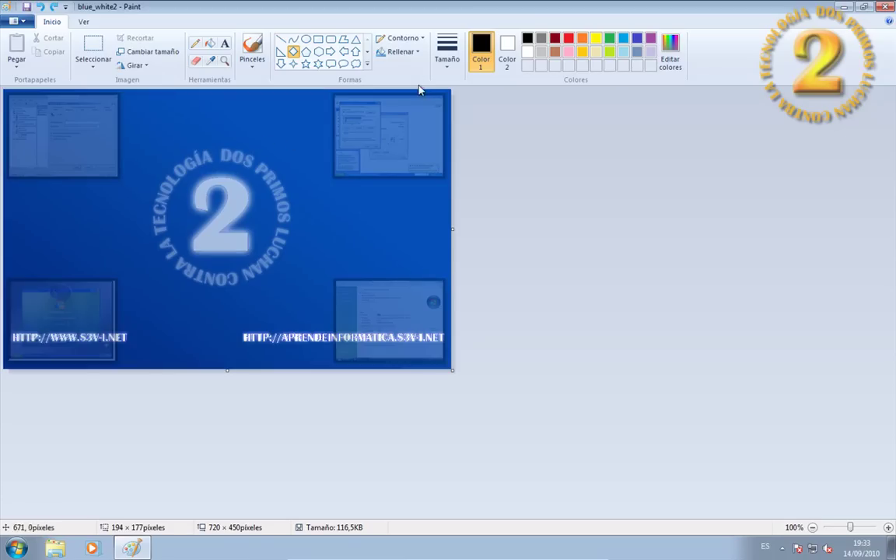
left_click(402, 52)
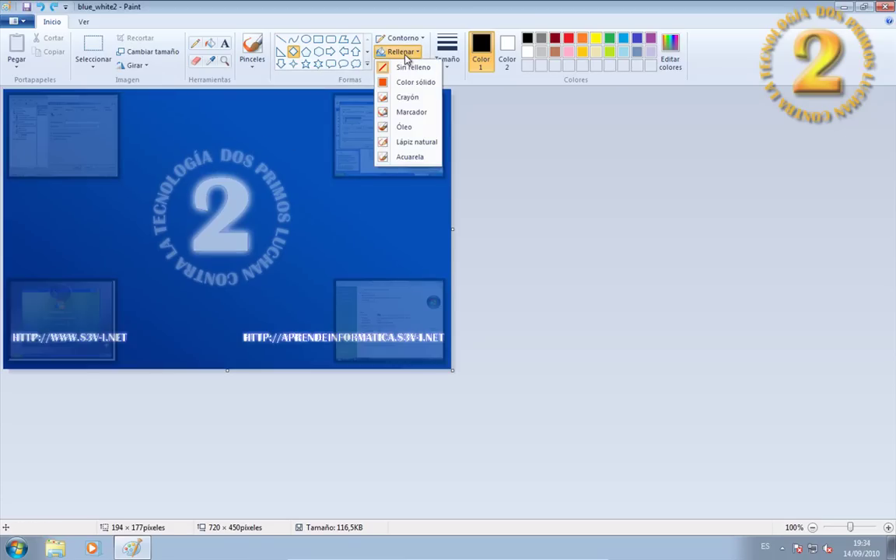
Step: Show the gridlines and rulers over the image at 200% zoom
left_click(81, 25)
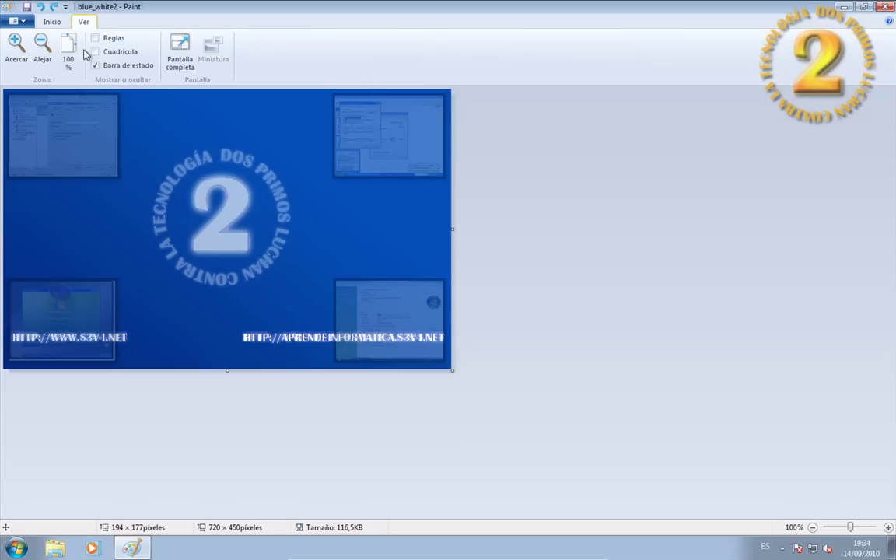
left_click(101, 56)
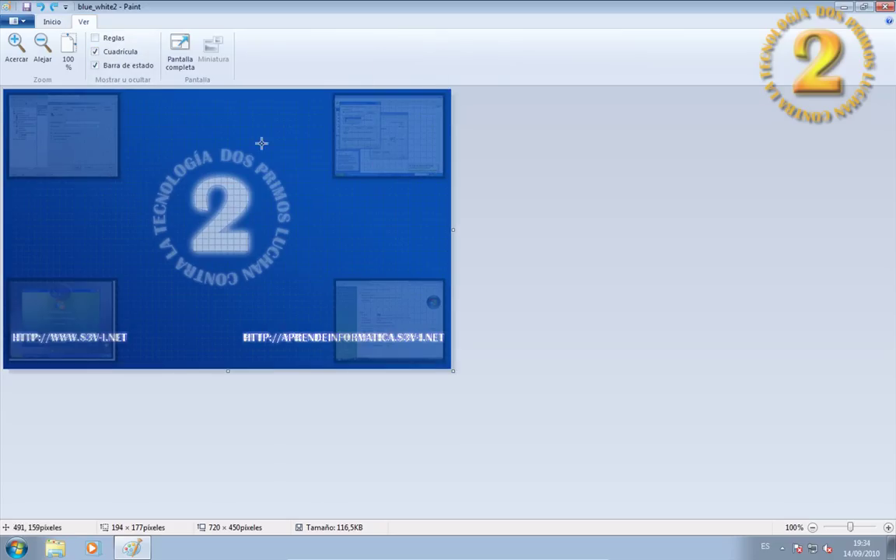
left_click(888, 528)
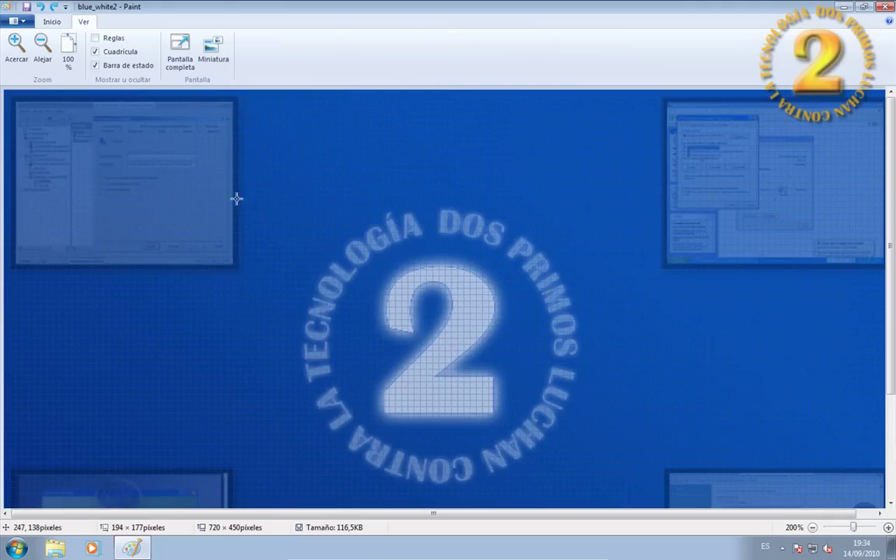
left_click(95, 38)
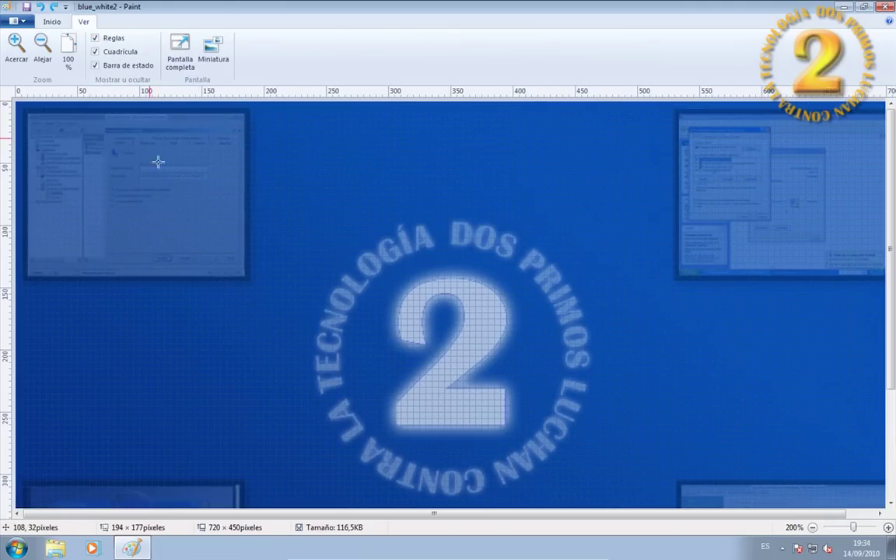
Step: Show the thumbnail window, move and enlarge it over the image, examine it while panning, and close it
left_click(212, 51)
left_click_drag(206, 143, 98, 129)
left_click_drag(148, 189, 219, 253)
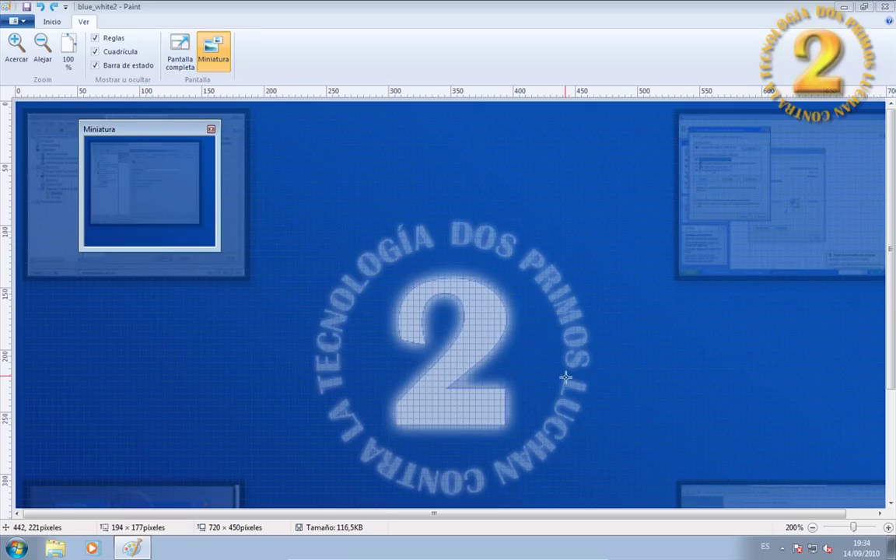
left_click_drag(791, 515, 820, 516)
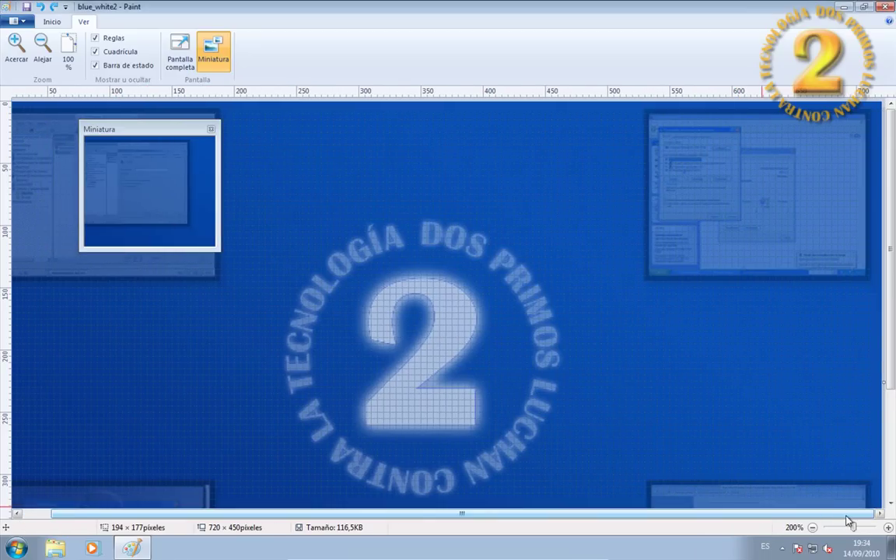
left_click_drag(892, 359, 892, 447)
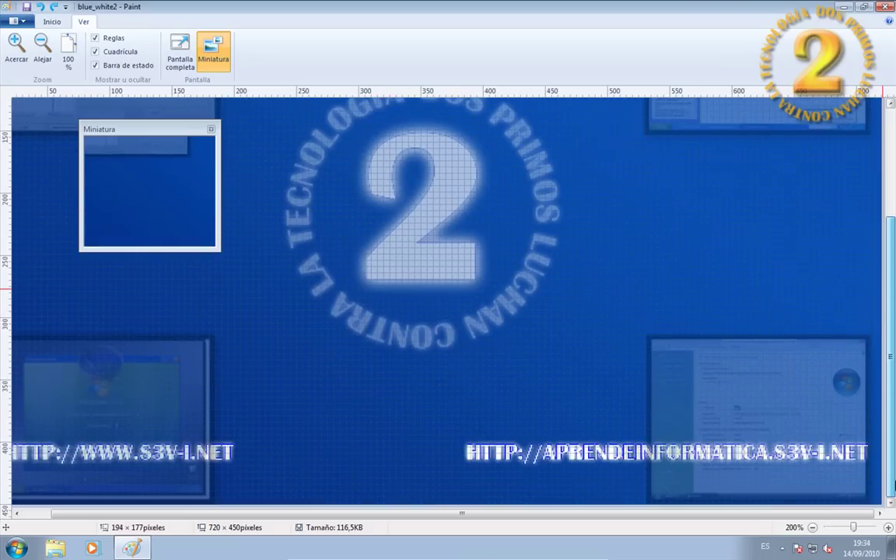
mouse_move(157, 131)
left_mouse_down()
mouse_move(441, 146)
mouse_move(97, 322)
mouse_move(134, 217)
mouse_move(128, 179)
mouse_move(142, 132)
left_mouse_up()
left_click(176, 115)
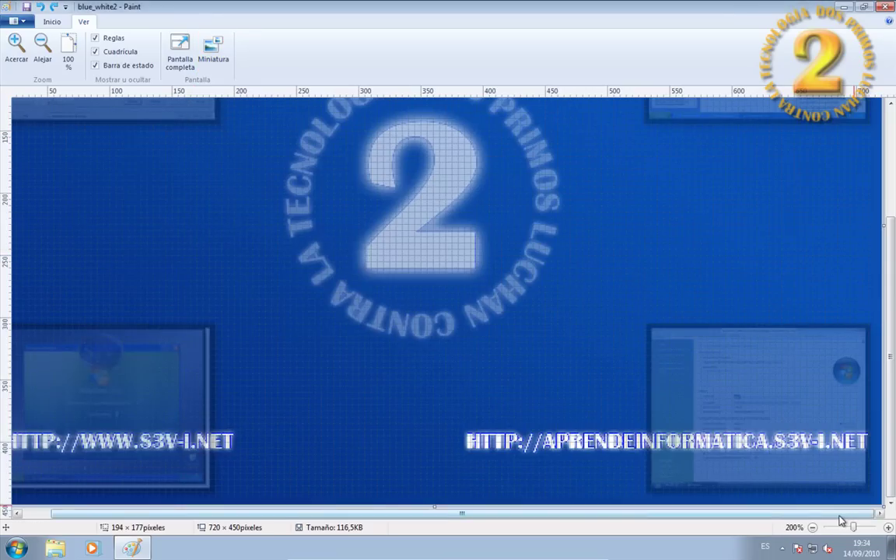
Step: Return the zoom to 100% and hide the rulers and gridlines
scroll(672, 490, "left", 2)
left_click(812, 528)
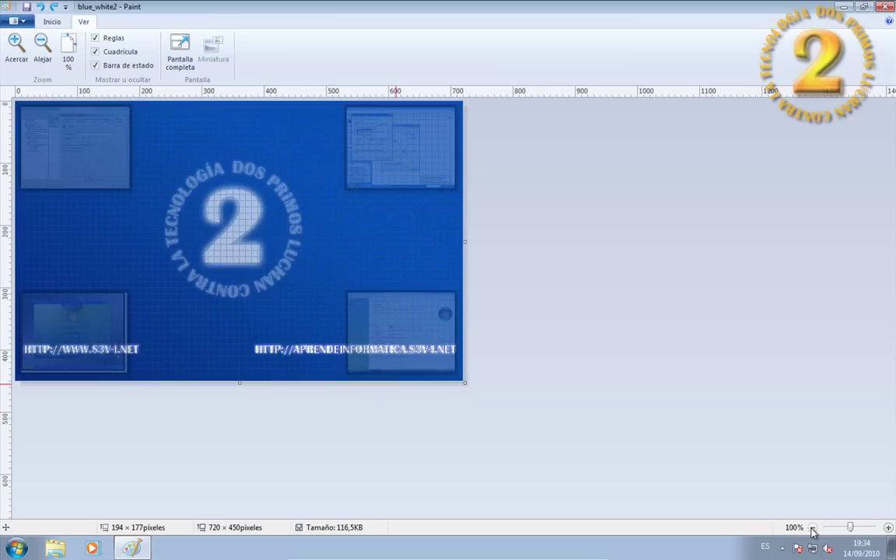
left_click(42, 42)
left_click(17, 43)
left_click(106, 38)
left_click(106, 52)
left_click(51, 22)
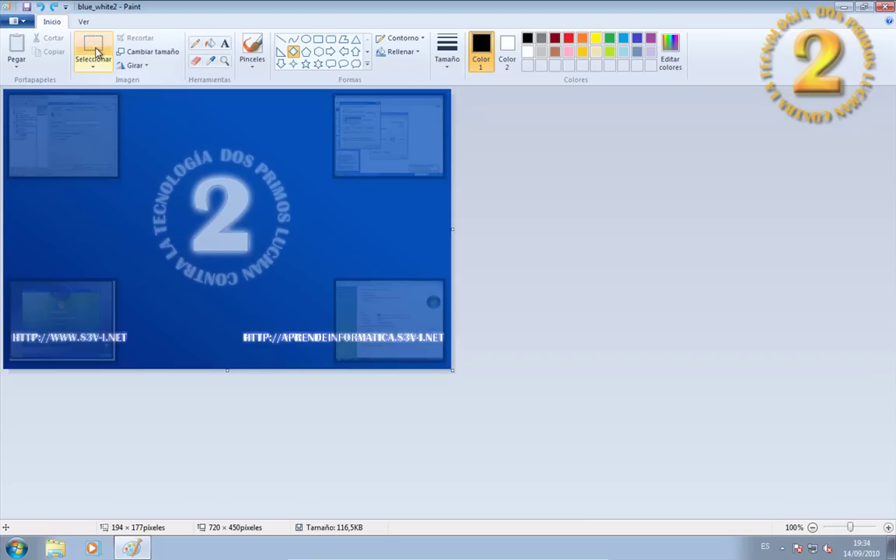
Step: Draw a five-point star of about 229 × 229 pixels beside the central logo, with an oil outline and watercolor fill
left_click(403, 37)
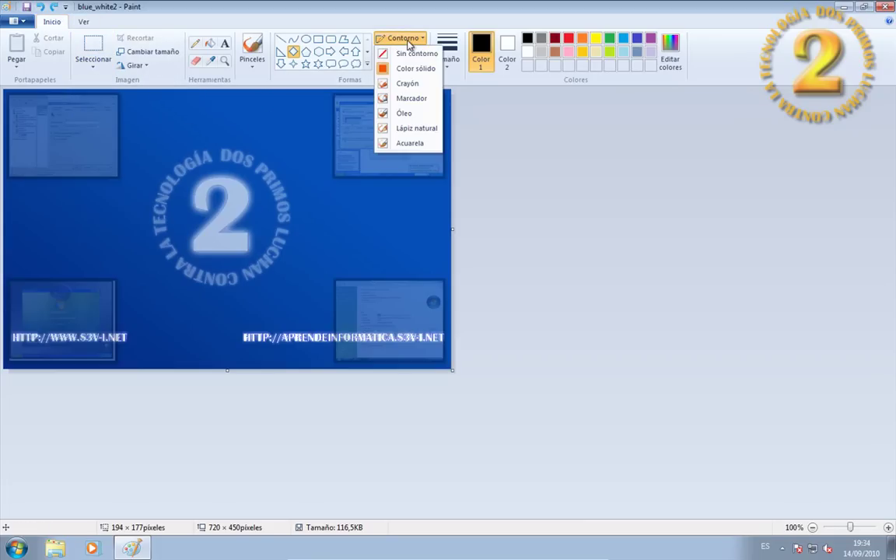
left_click(425, 115)
left_click(399, 51)
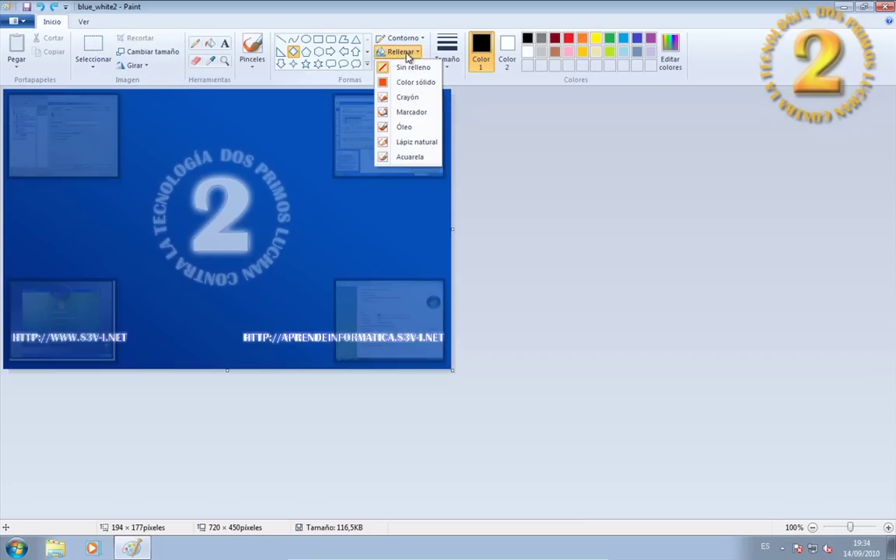
left_click(410, 156)
left_click(305, 64)
left_click_drag(296, 131, 434, 271)
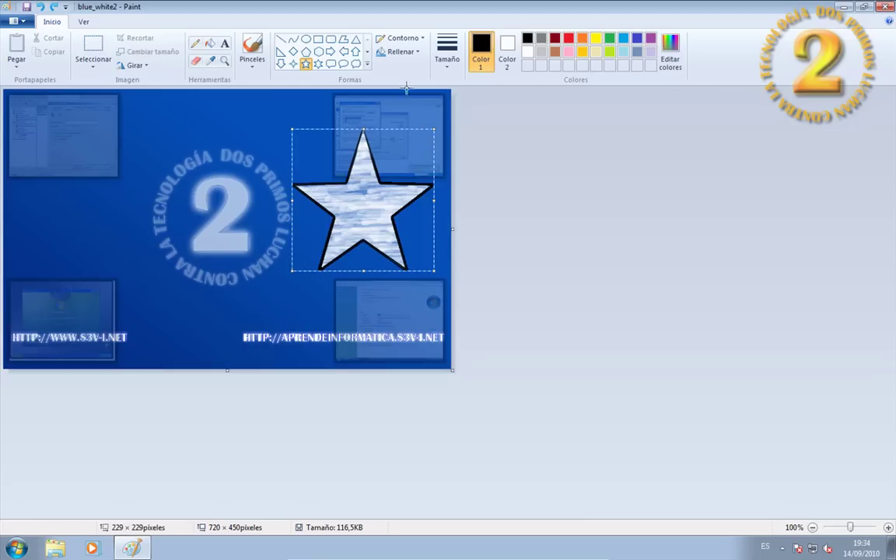
Step: Change the star's outline to natural pencil and its fill to none
left_click(401, 41)
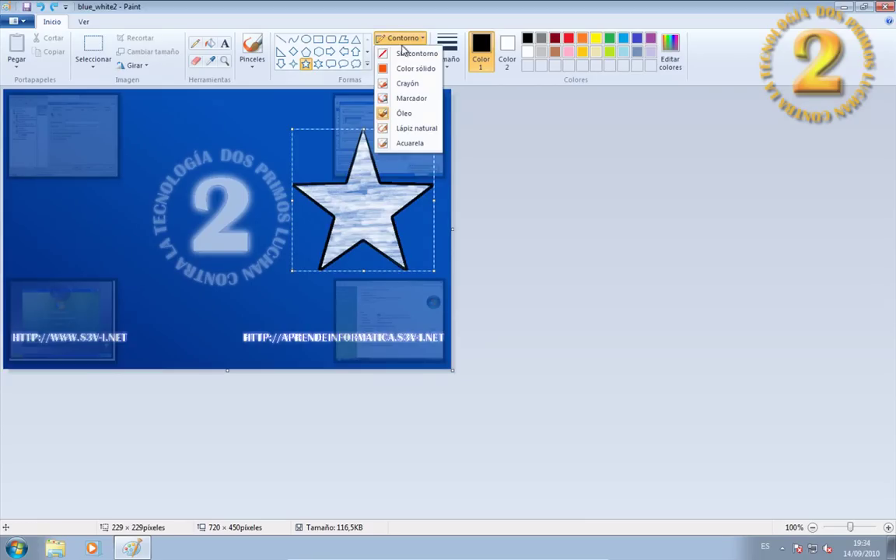
left_click(418, 129)
left_click(405, 52)
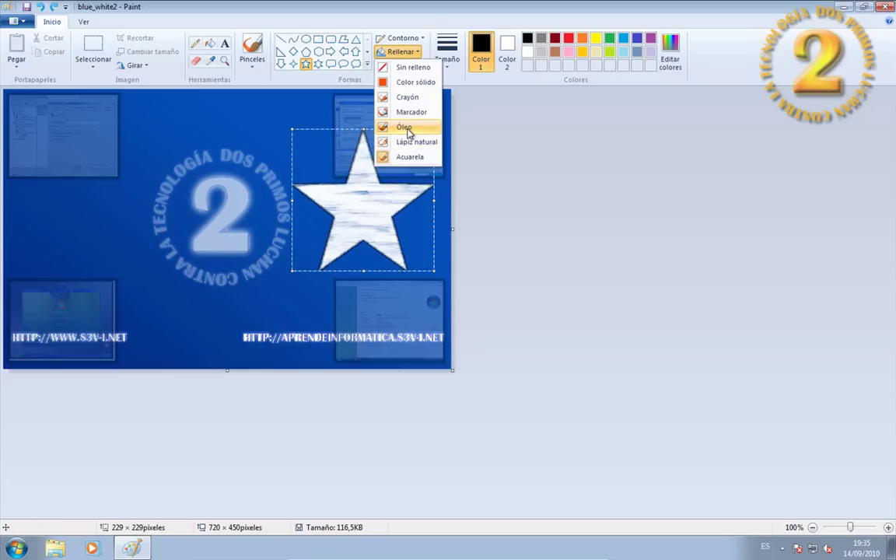
left_click(425, 71)
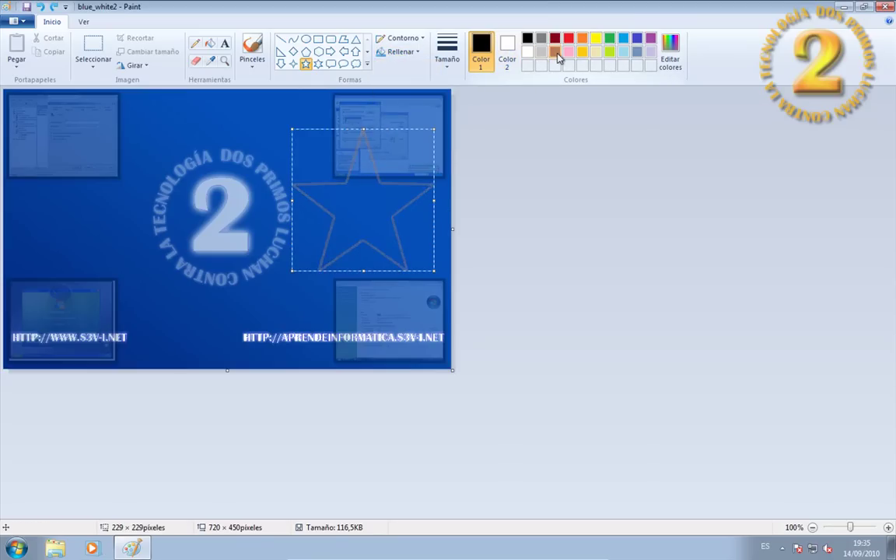
left_click(405, 52)
left_click(410, 69)
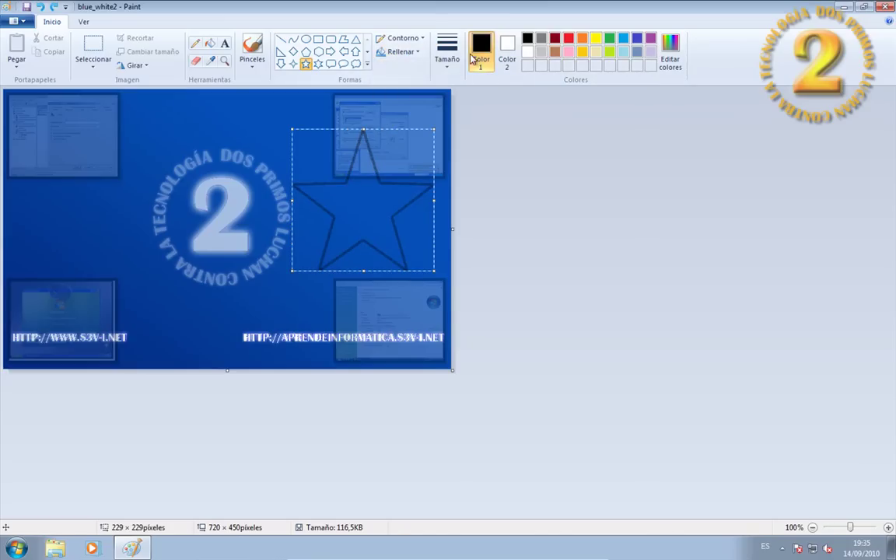
Step: Set Color 1 to red for the star's outline and Color 2 to green for its fill
left_click(570, 43)
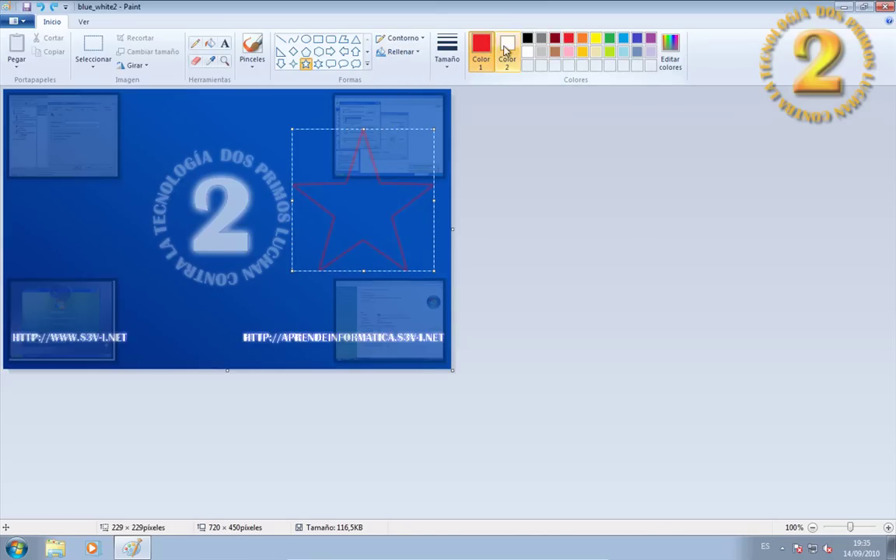
left_click(506, 54)
left_click(609, 40)
left_click(399, 52)
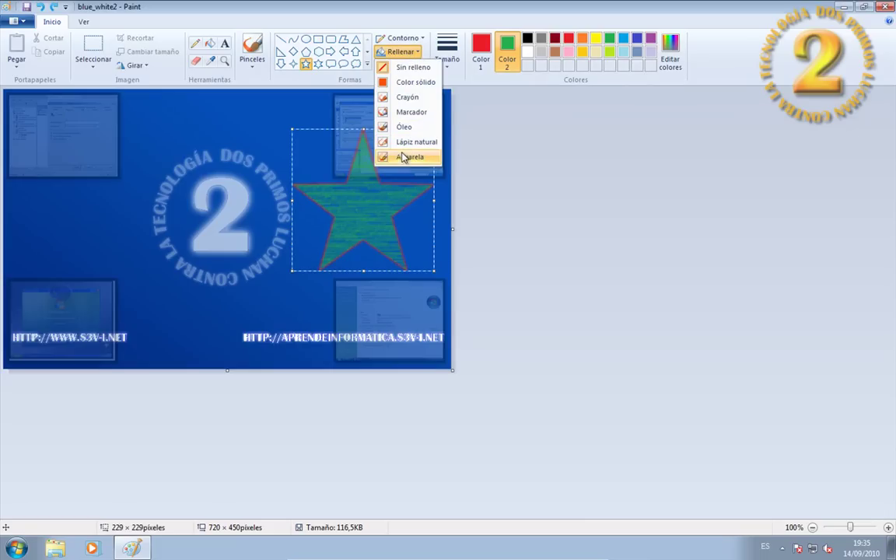
left_click(480, 54)
Step: Delete the star from the image
left_click(399, 52)
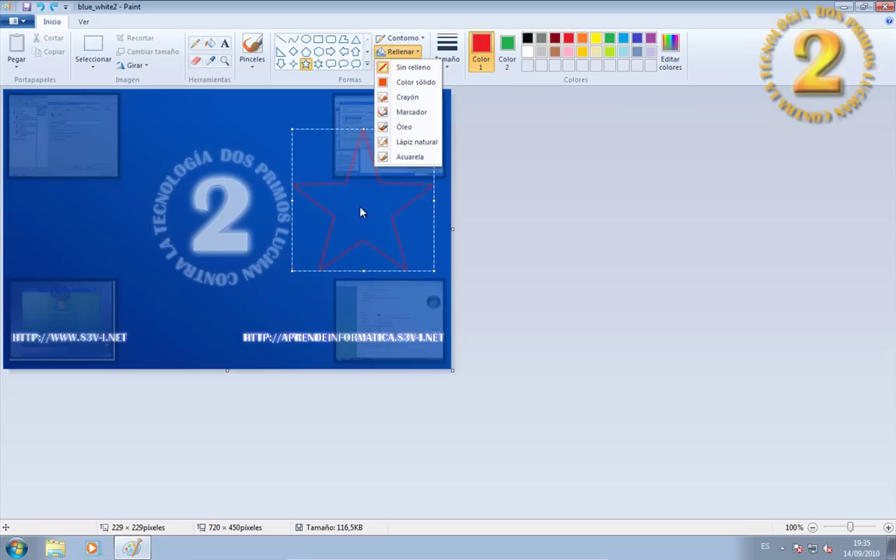
left_click(278, 179)
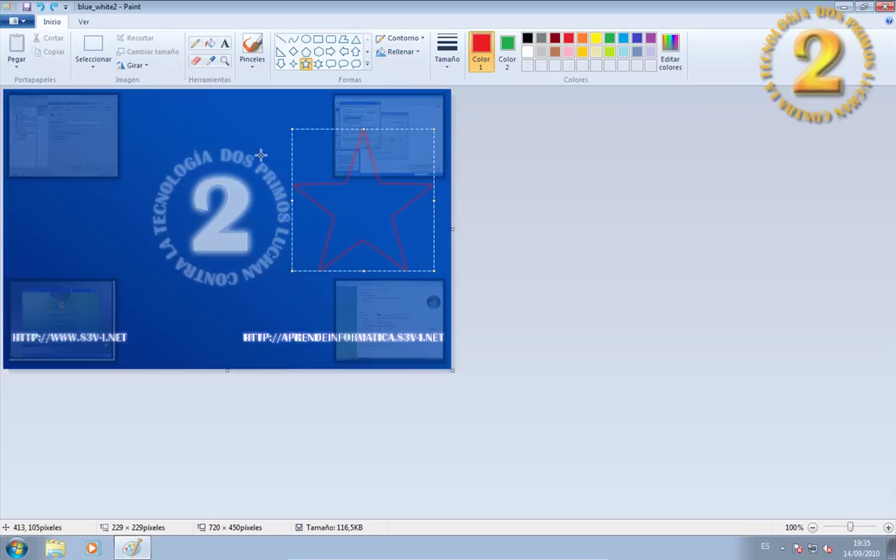
key("Delete")
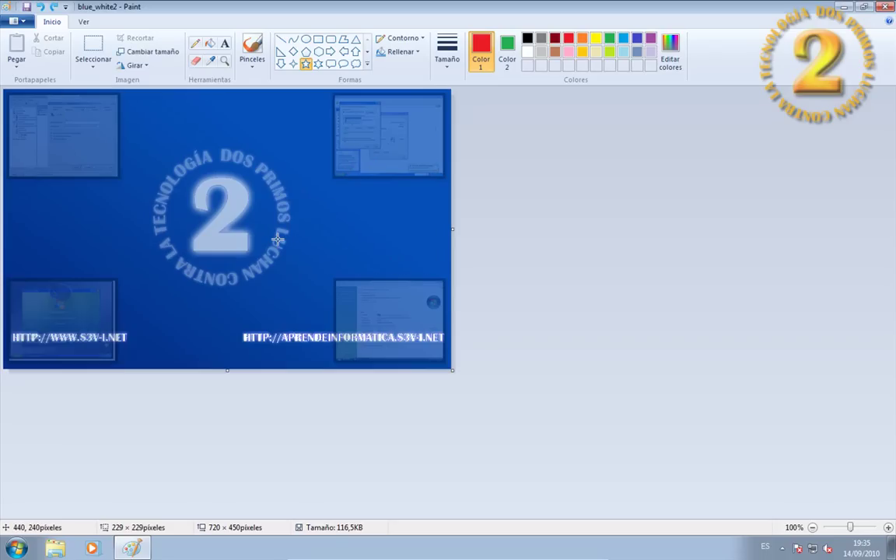
Step: Try a wavy red airbrush stroke between the logo and the image's lower-right thumbnail, and undo it
left_click(251, 48)
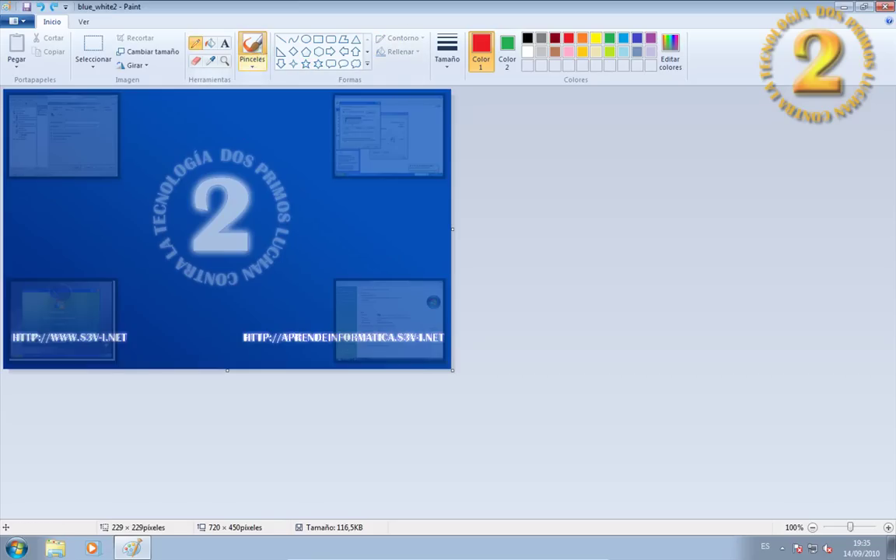
left_click(248, 67)
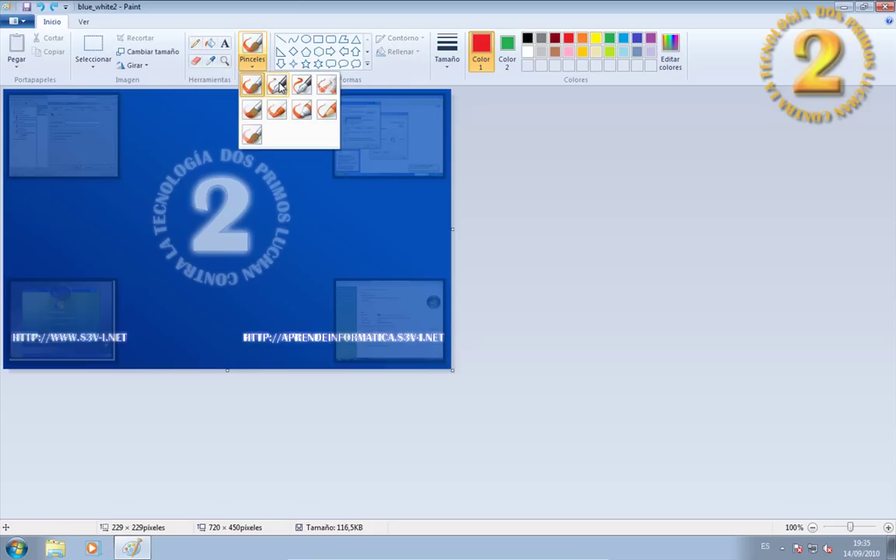
left_click(335, 86)
mouse_move(347, 198)
left_mouse_down()
mouse_move(337, 222)
mouse_move(379, 245)
mouse_move(391, 288)
mouse_move(376, 315)
left_mouse_up()
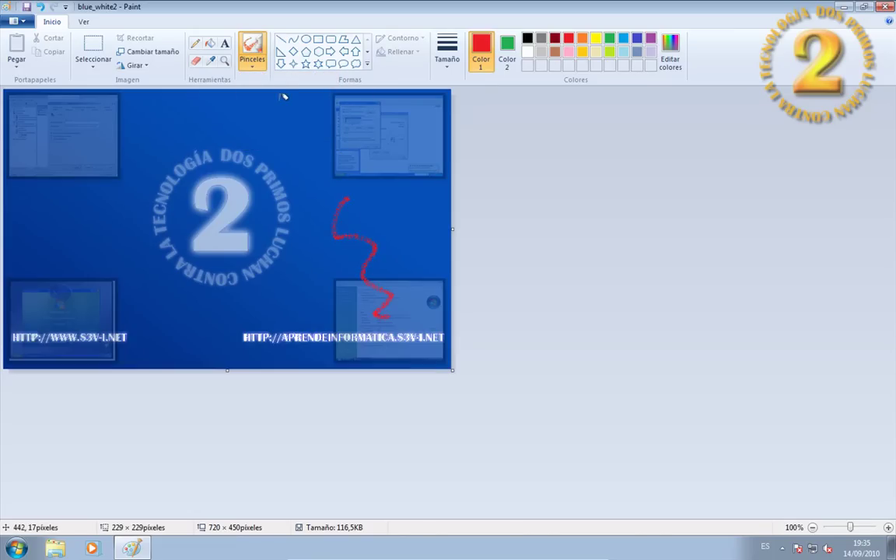
key("ctrl+z")
Step: Try a wavy red crayon stroke from the logo's upper right down to the image's lower-right thumbnail, and undo it
left_click(252, 60)
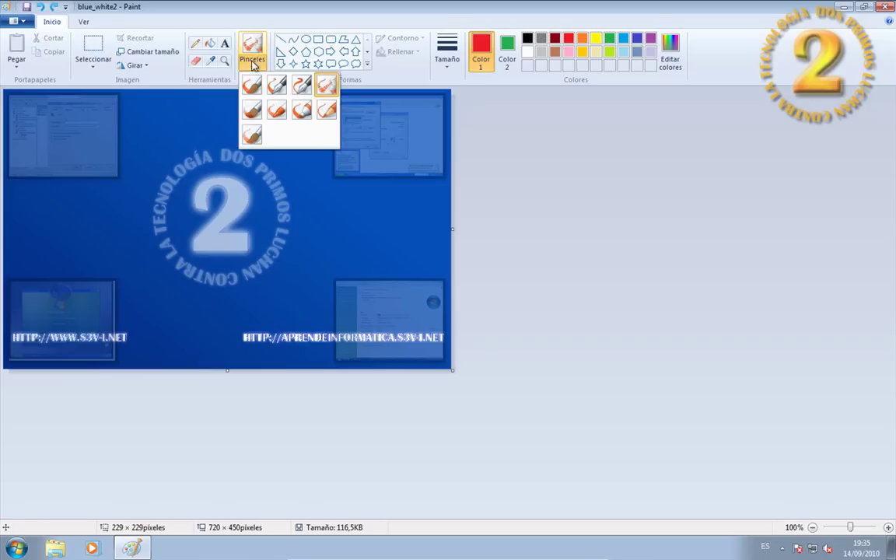
left_click(273, 112)
mouse_move(300, 130)
left_mouse_down()
mouse_move(368, 181)
mouse_move(386, 251)
mouse_move(380, 313)
left_mouse_up()
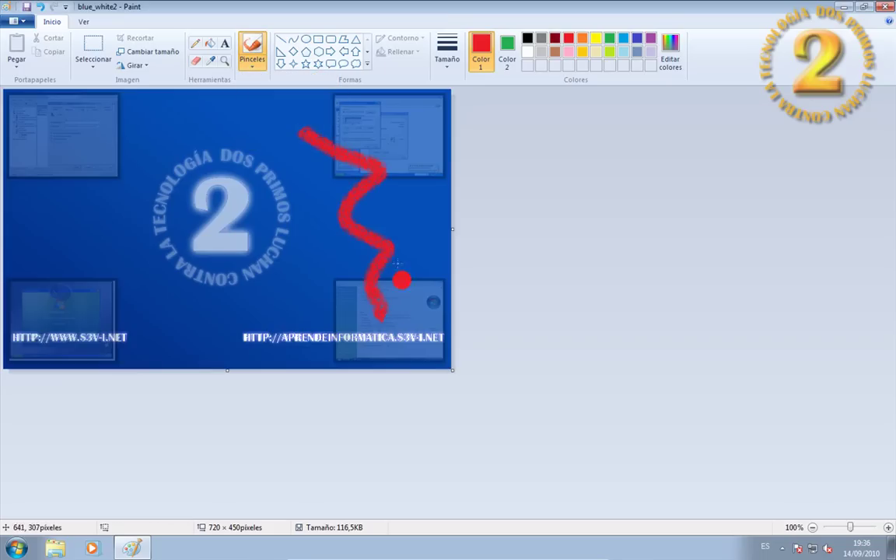
left_click(402, 225)
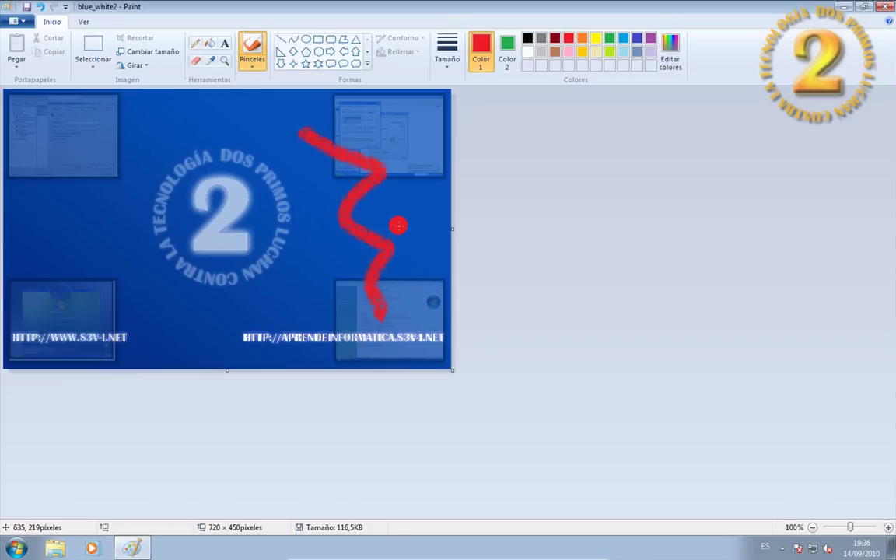
key("ctrl+z")
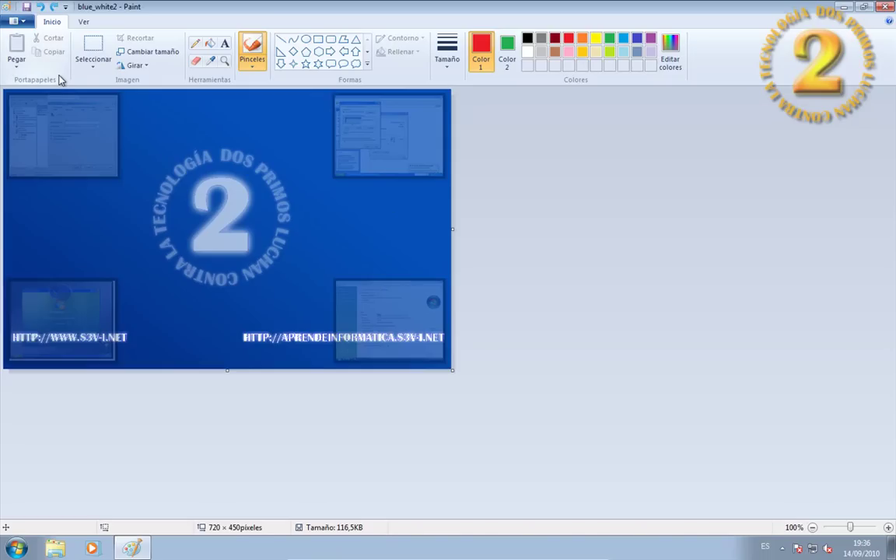
Step: View the image properties, try centimetres and inches as the units, and close them without applying any change
left_click(16, 21)
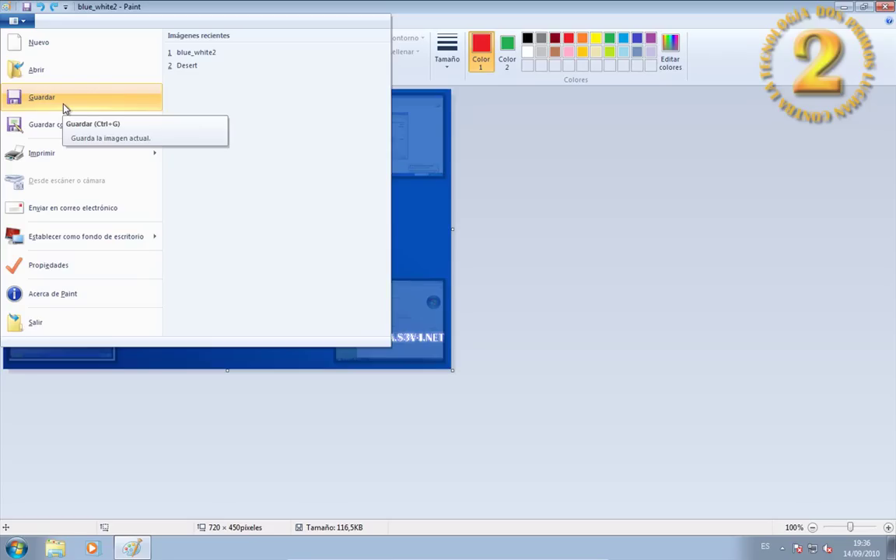
mouse_move(76, 125)
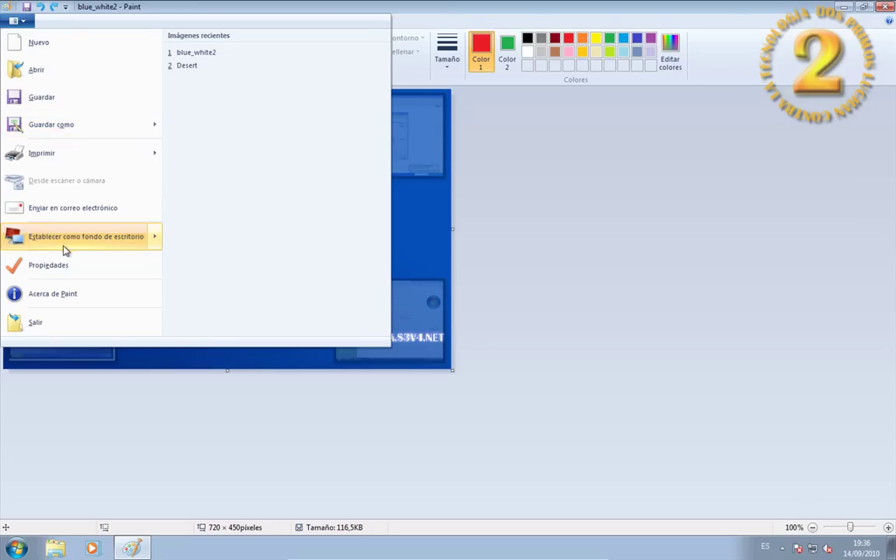
mouse_move(87, 243)
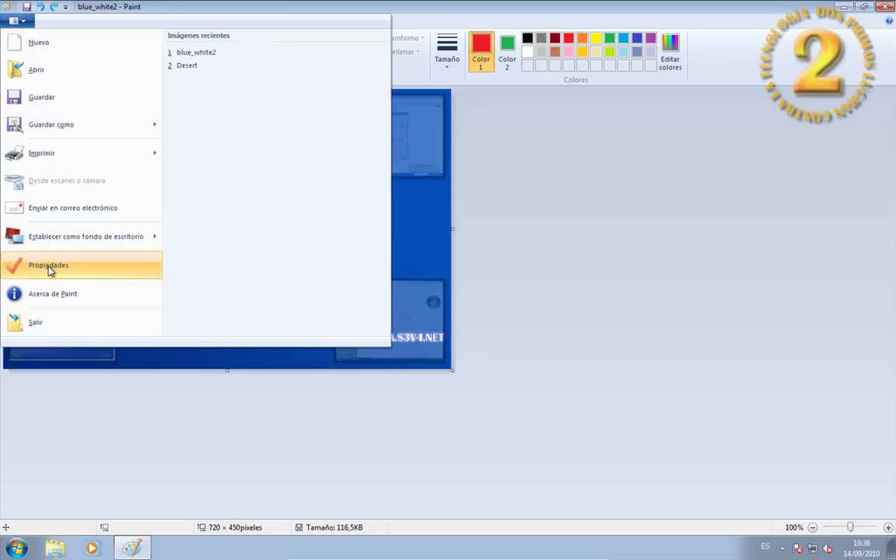
left_click(49, 268)
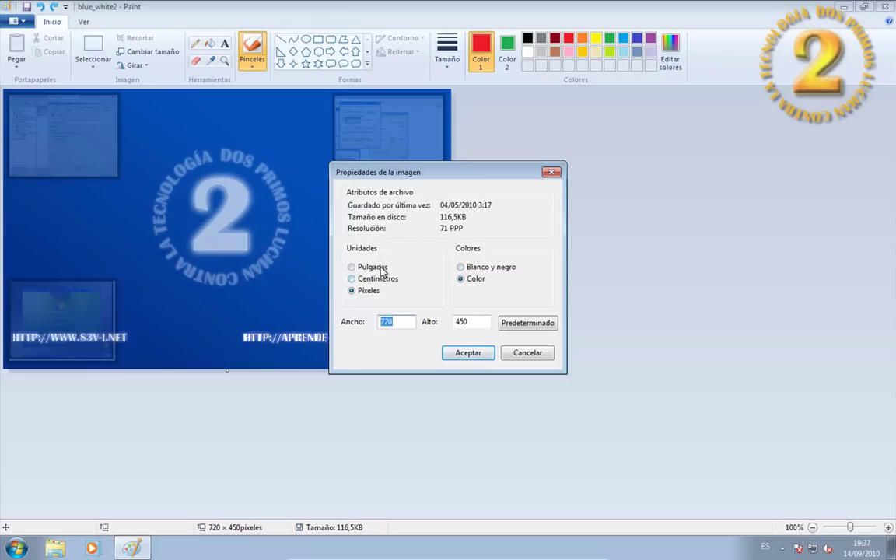
left_click(352, 279)
left_click(351, 267)
left_click(522, 355)
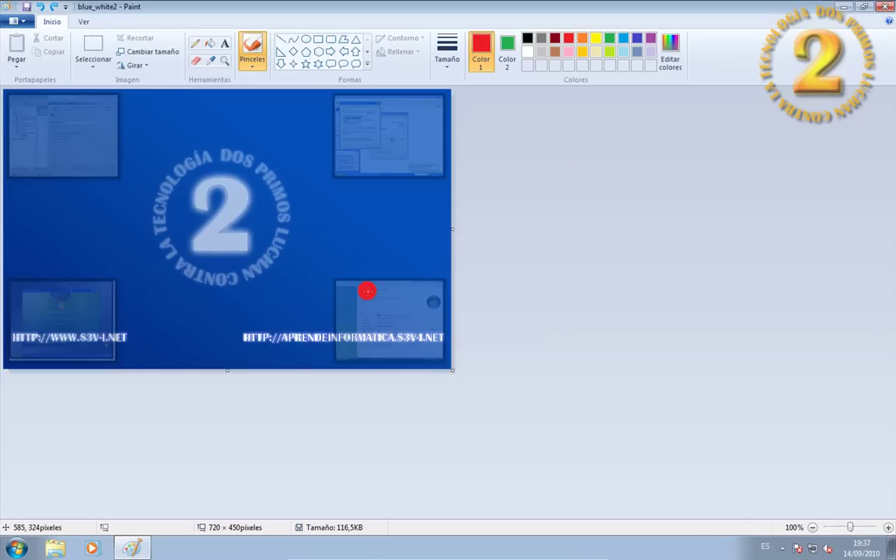
Step: Display the file commands available for the image
left_click(24, 21)
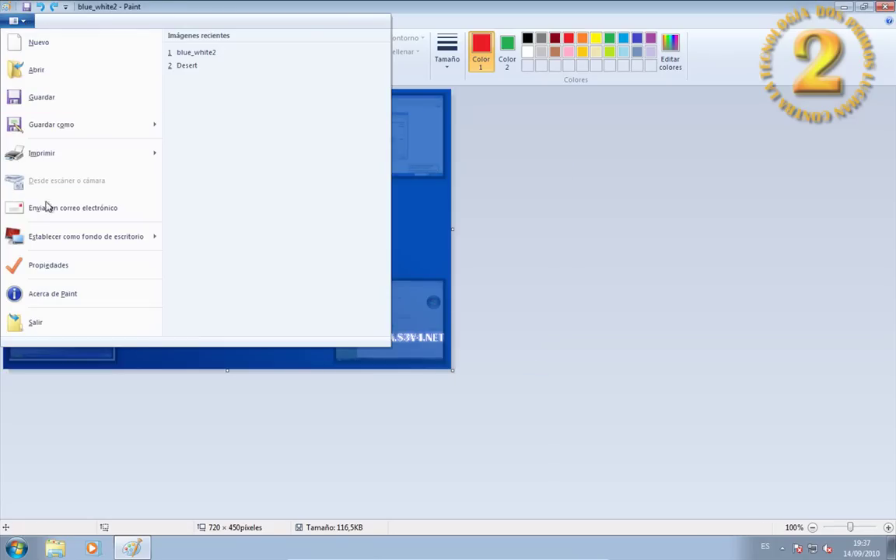